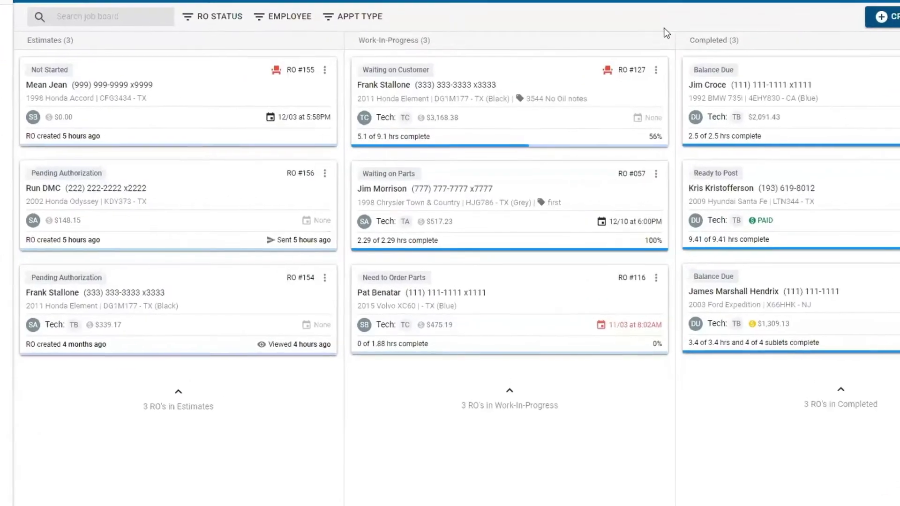
Open the pending Honda Element repair order and show its Job History
left_click(289, 292)
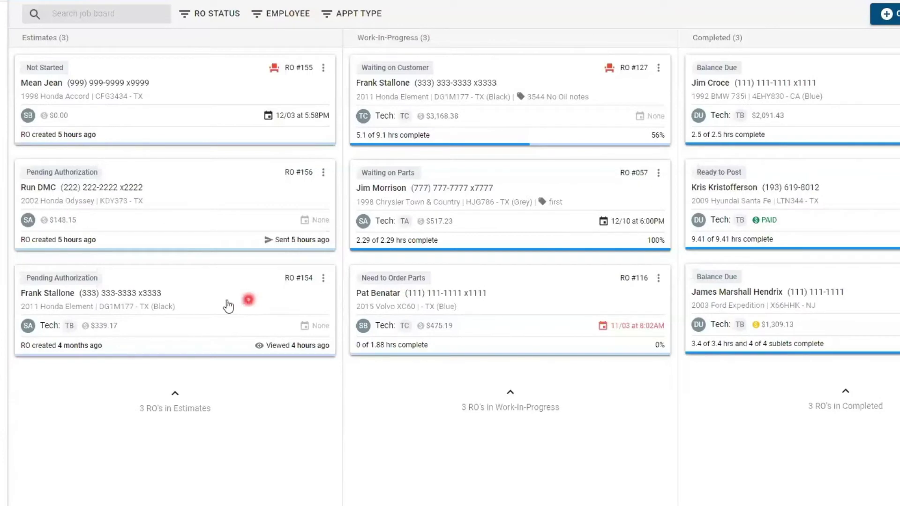
left_click(195, 311)
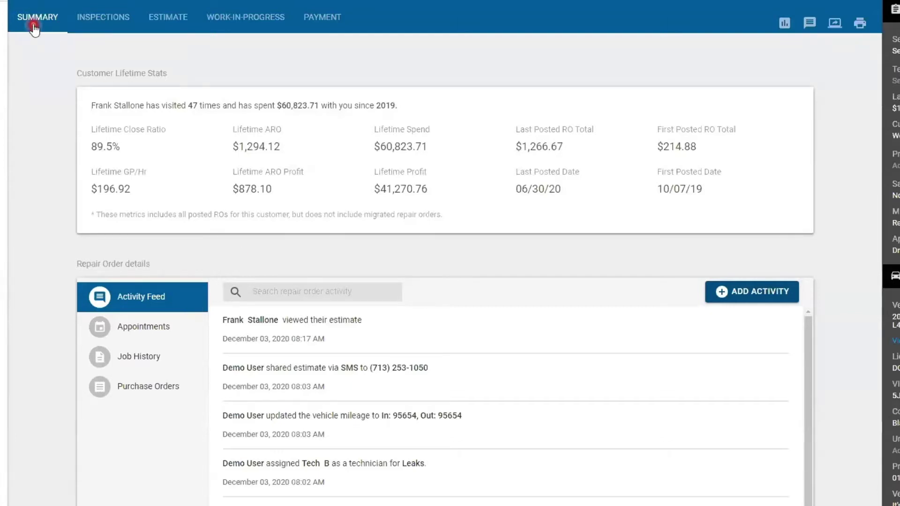
left_click(130, 360)
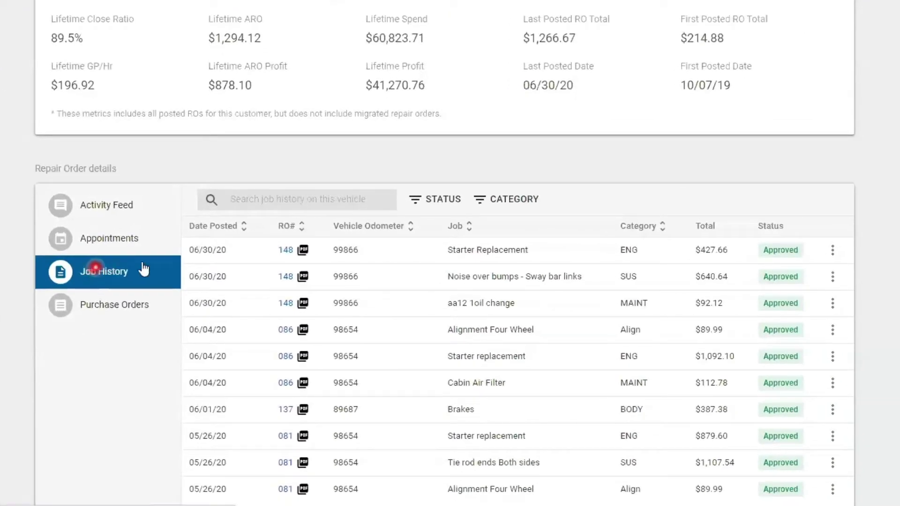
Search the job history for 'brake', then clear the search
left_click(246, 200)
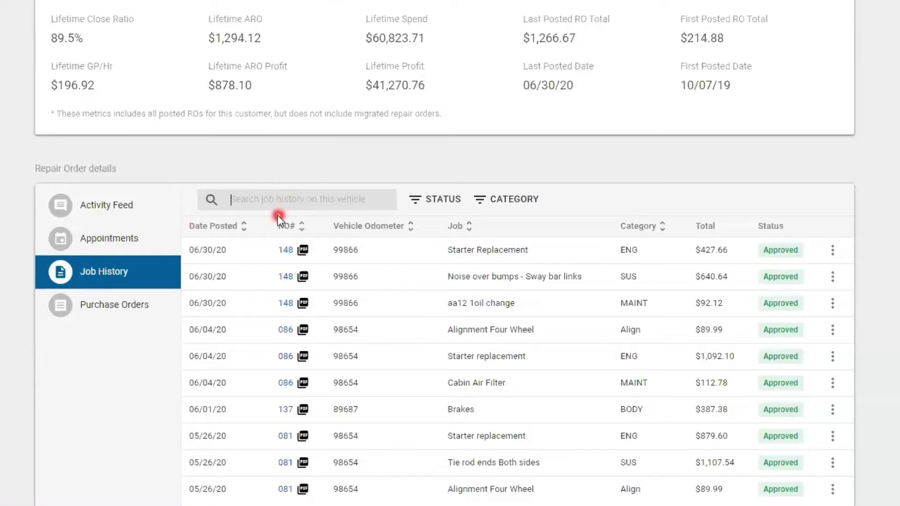
type("brake")
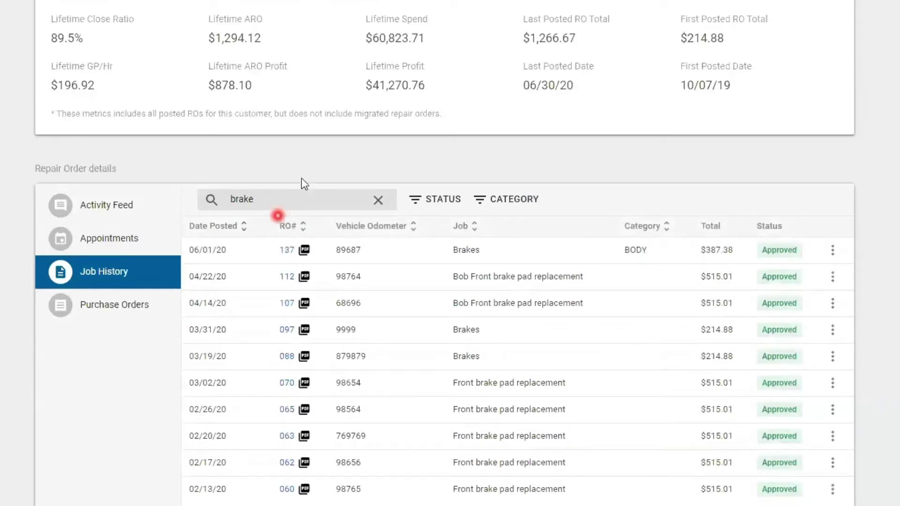
left_click(378, 200)
Try the STATUS and CATEGORY filter dropdowns, leaving the job list unfiltered
left_click(431, 201)
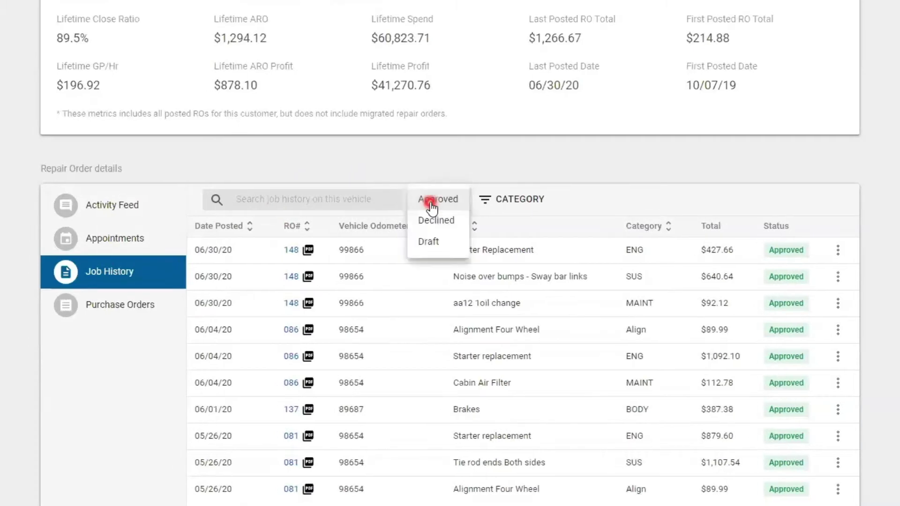
left_click(509, 209)
left_click(511, 208)
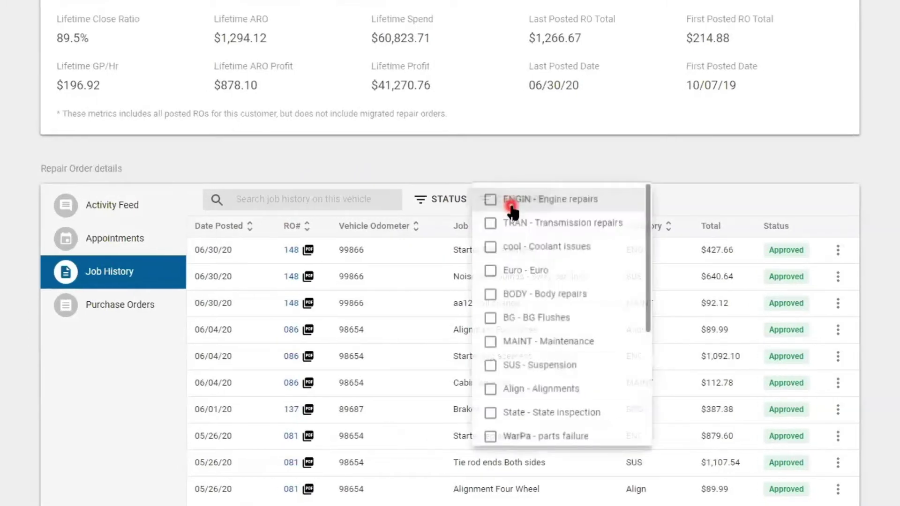
left_click(675, 206)
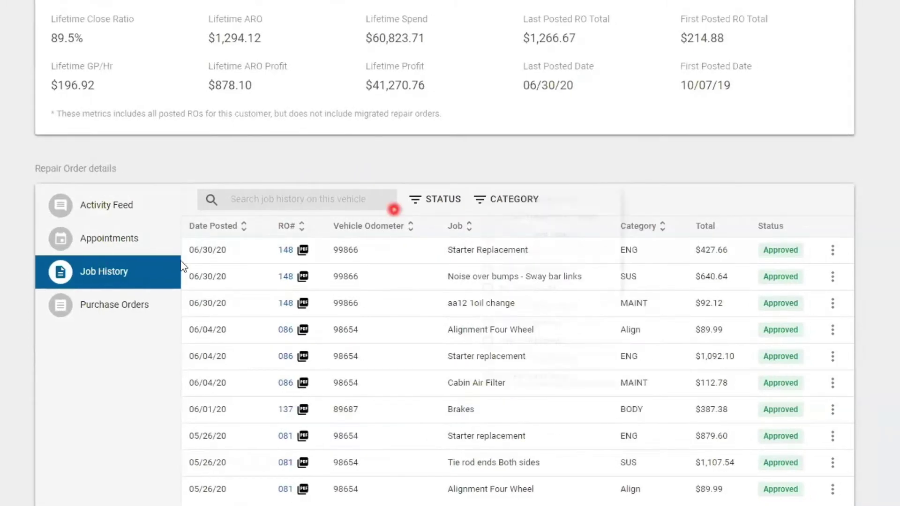
left_click(209, 245)
left_click(230, 266)
left_click(285, 265)
left_click(277, 270)
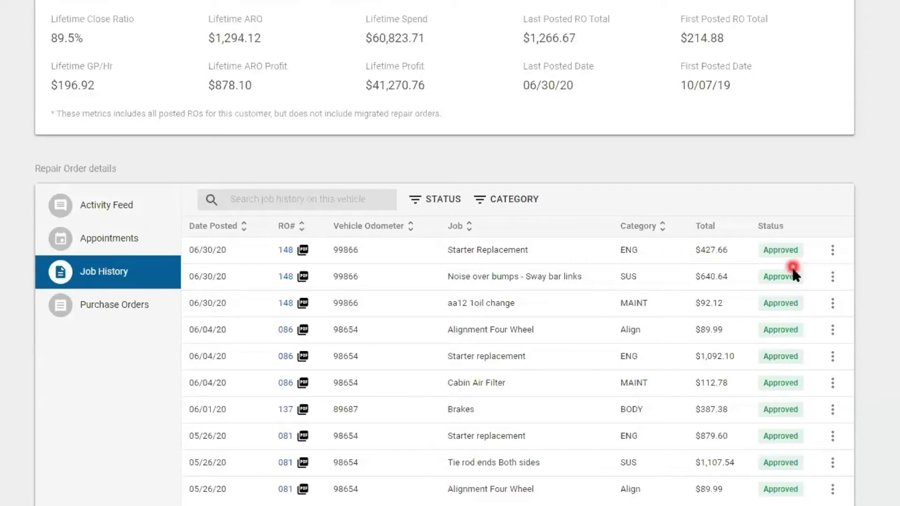
Open the Starter Replacement job's menu, dismiss it, then reopen it
left_click(834, 256)
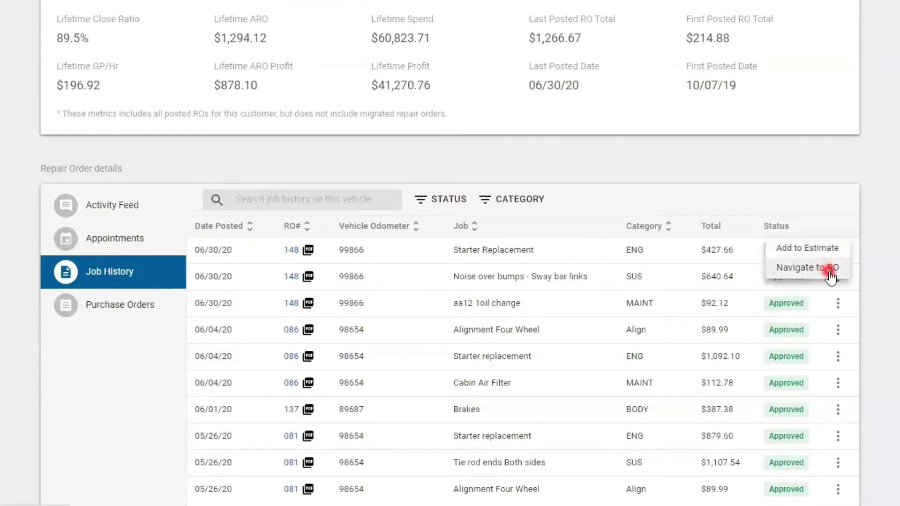
left_click(844, 207)
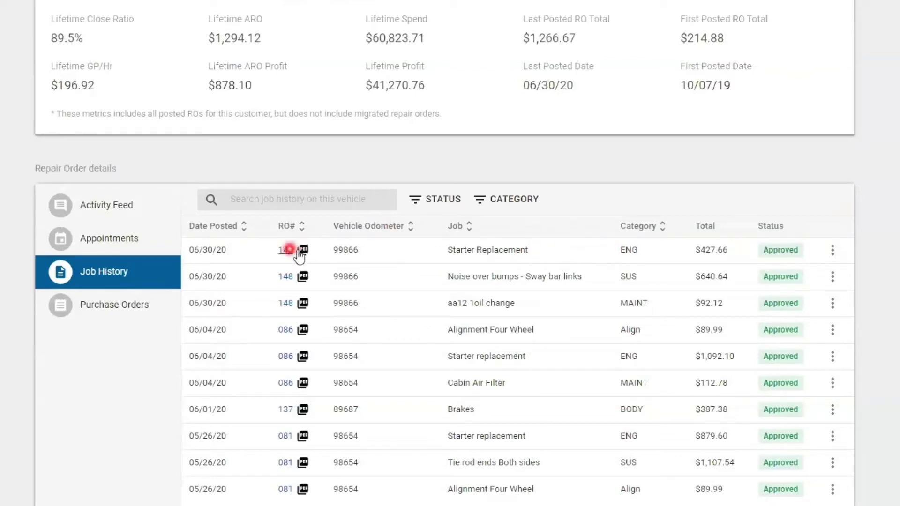
left_click(833, 250)
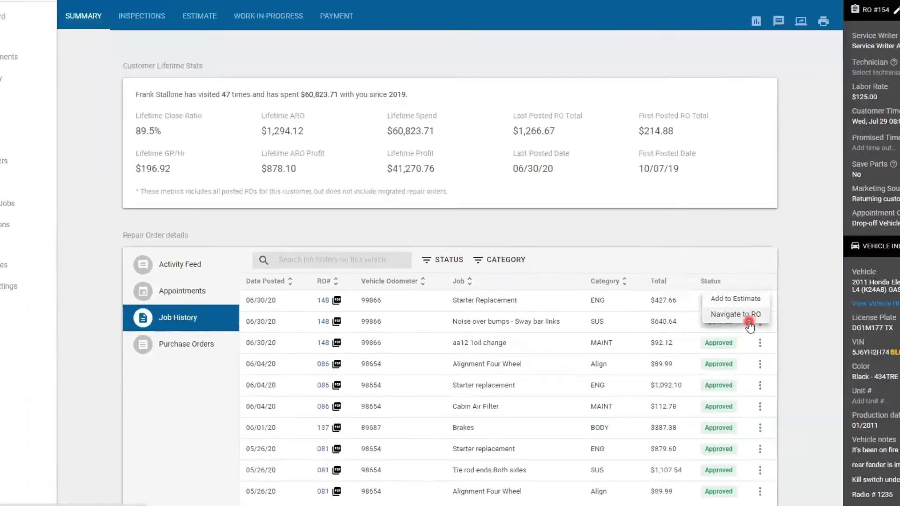
Jump to the job's source RO, then return to the pending Honda Element RO via Recent Repair Orders
left_click(824, 279)
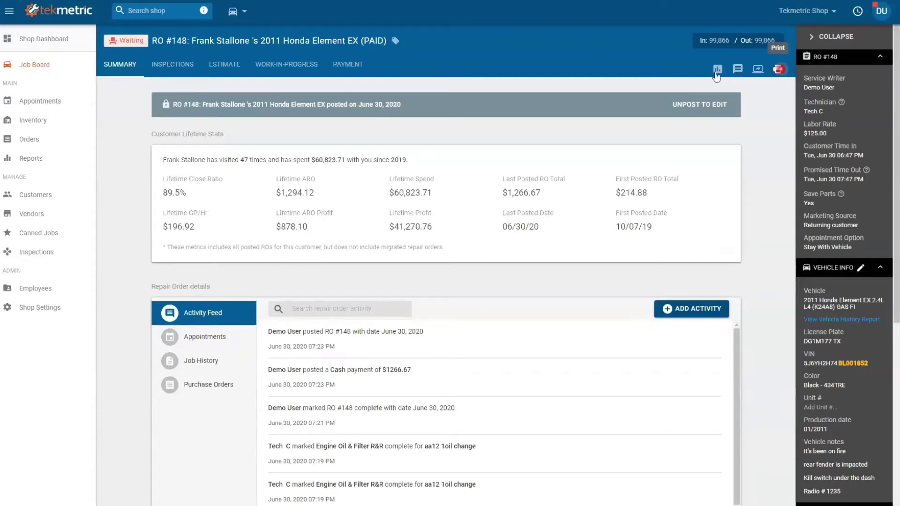
left_click(232, 10)
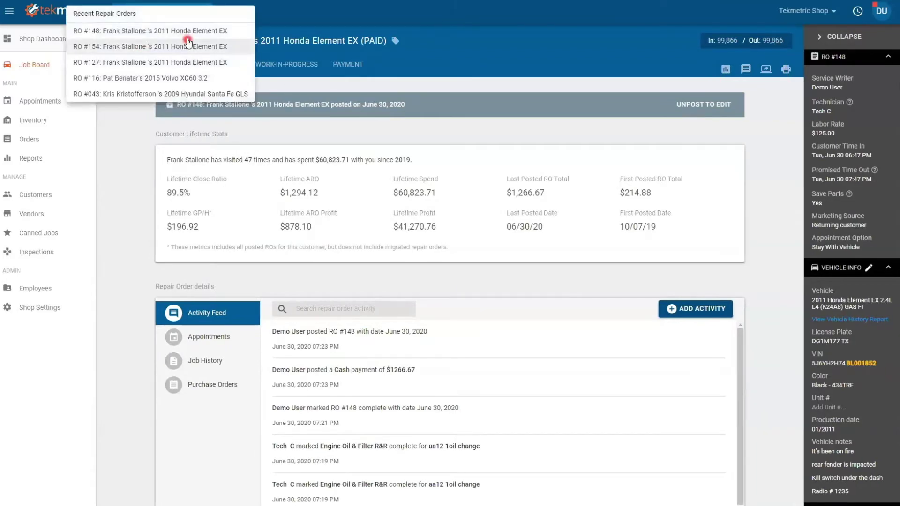
left_click(190, 47)
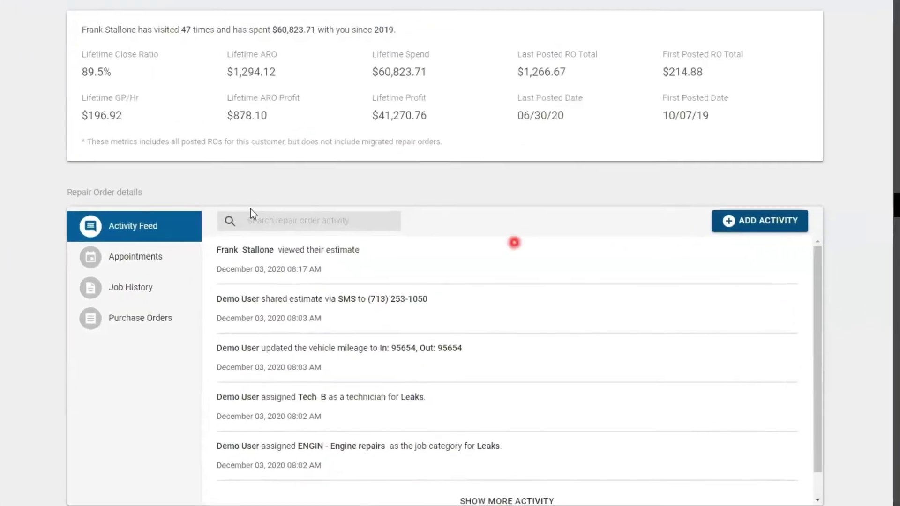
Filter the Job History by 'oil' and open the top oil change job's menu
left_click(88, 288)
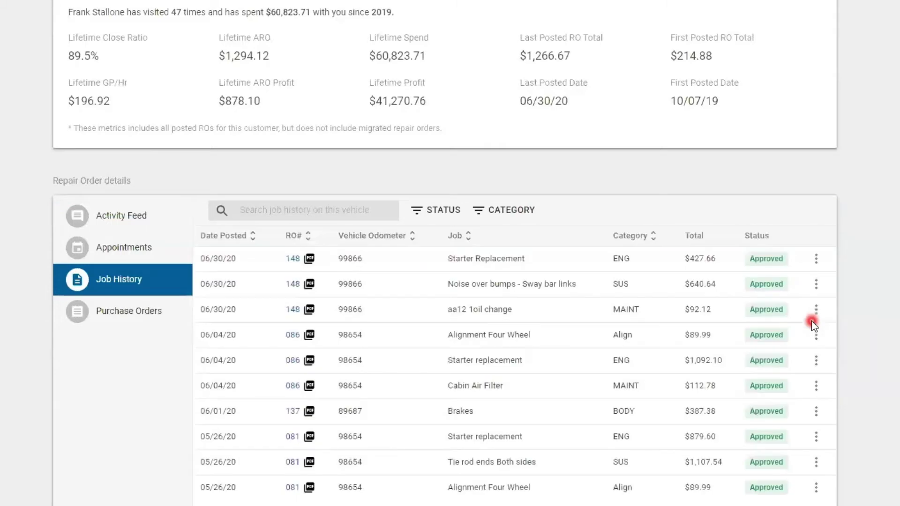
left_click(323, 217)
type("o")
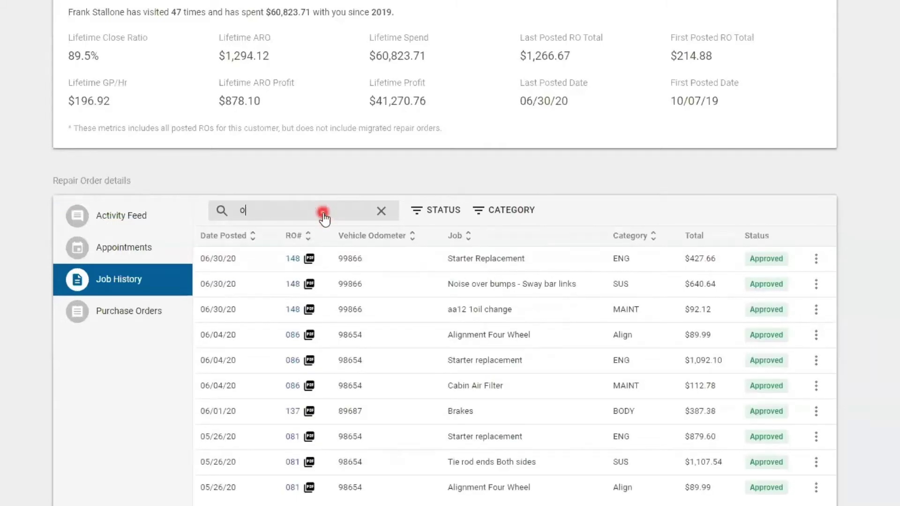
type("il")
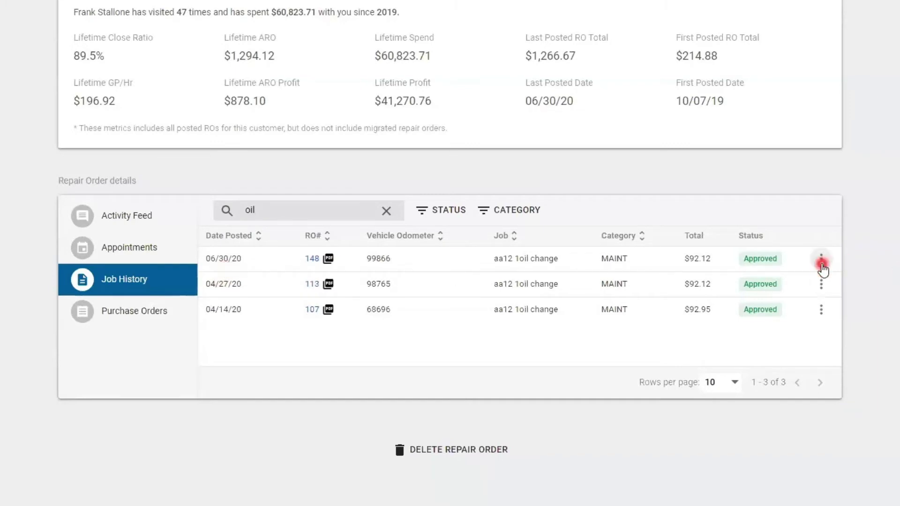
left_click(821, 258)
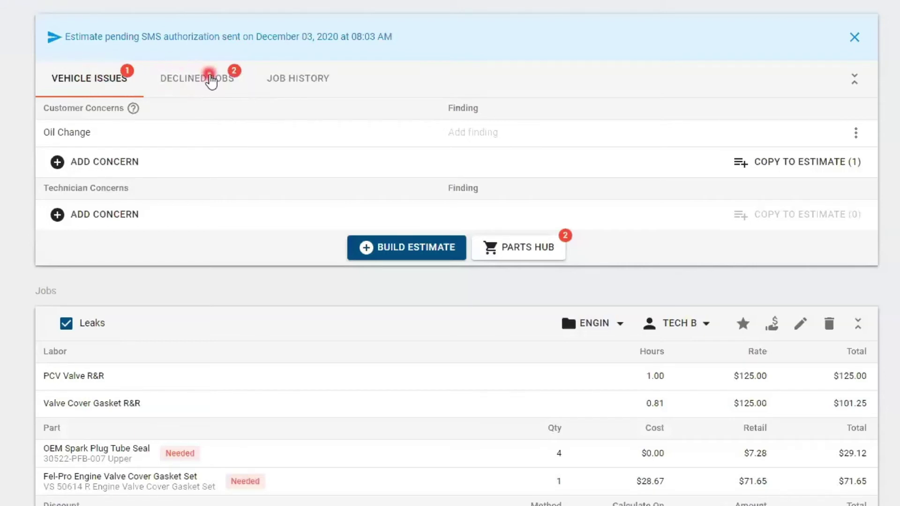
On RO #154, check declined jobs, open Job History, and show the Starter Replacement job's actions
left_click(209, 80)
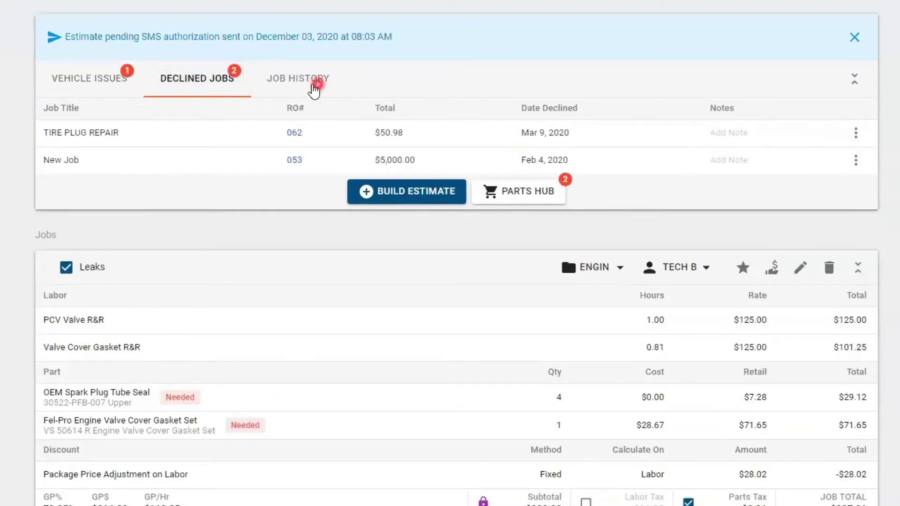
left_click(314, 89)
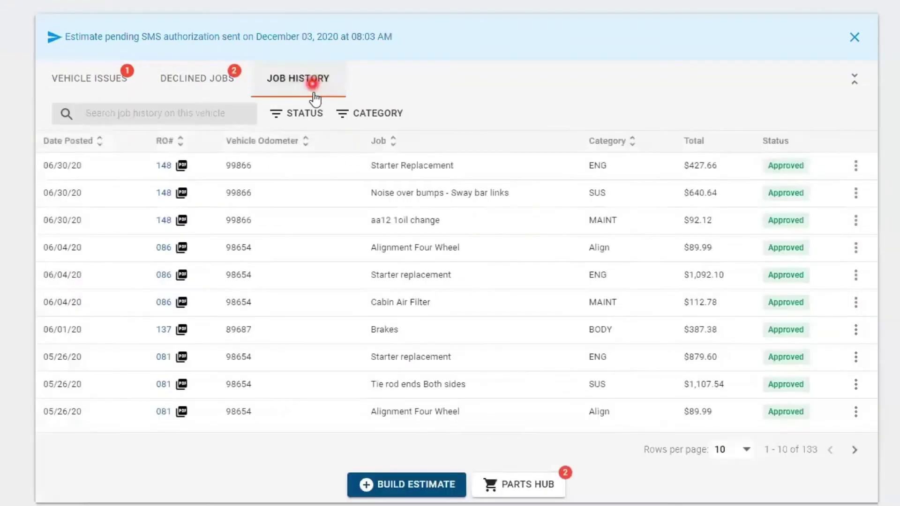
left_click(387, 123)
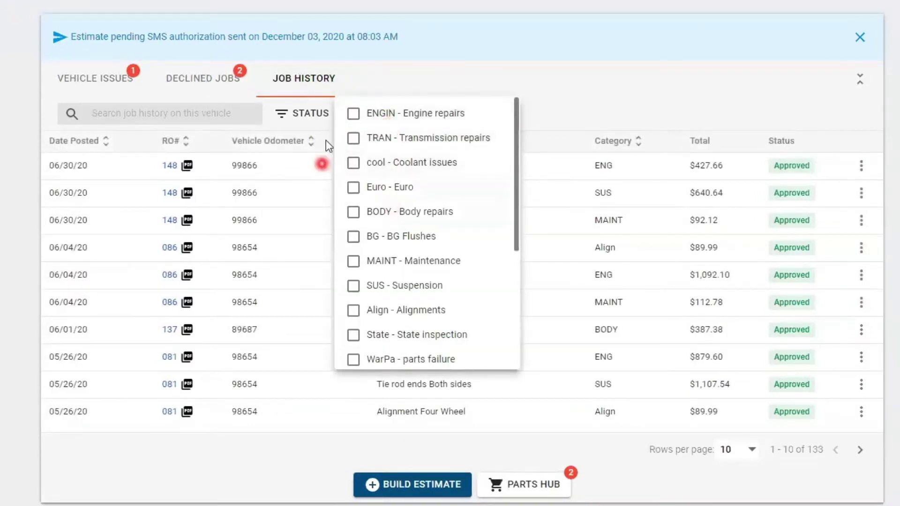
left_click(568, 98)
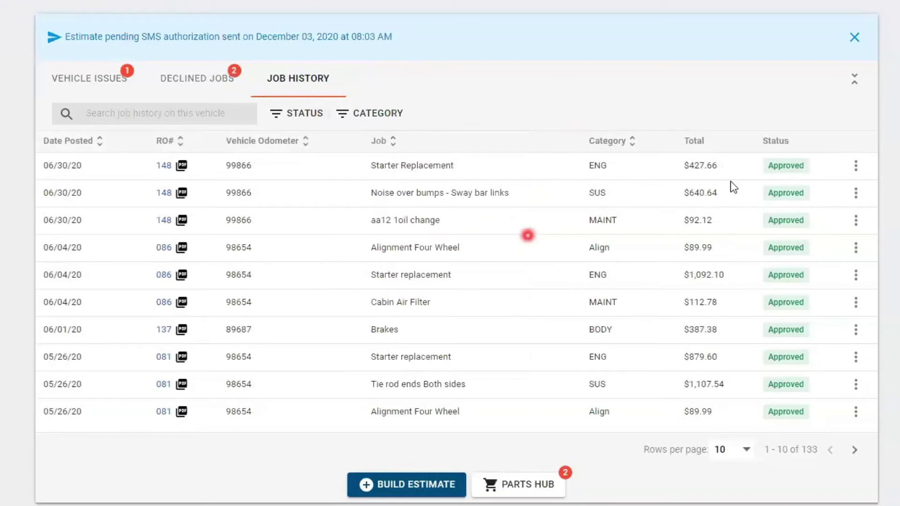
left_click(856, 166)
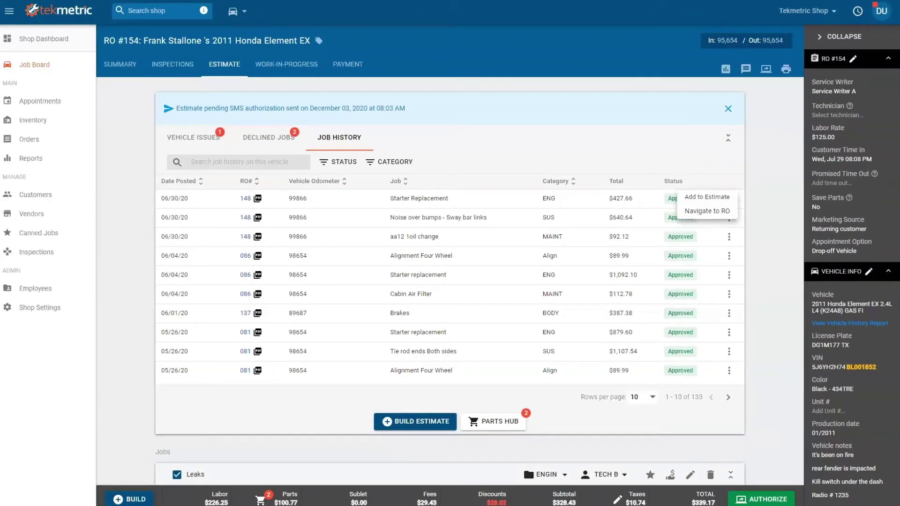
From the Job Board, view and close the global search criteria explanation
left_click(34, 66)
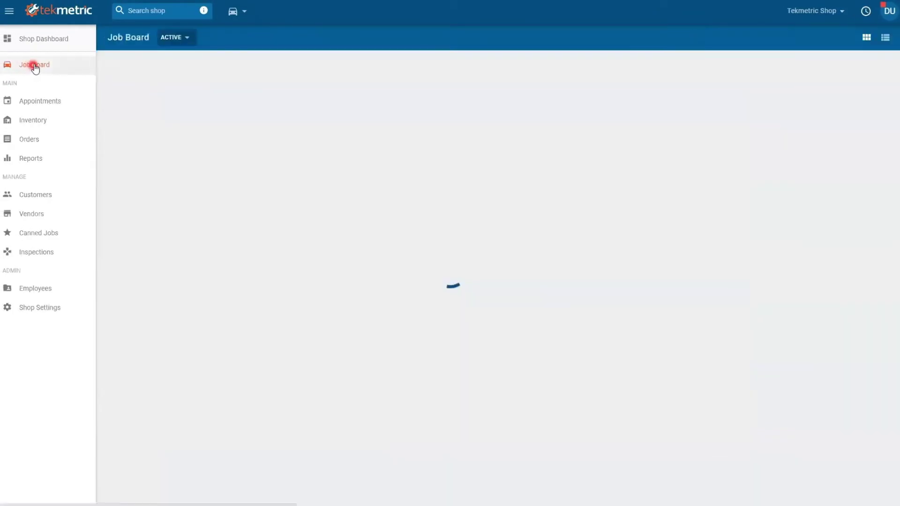
left_click(168, 14)
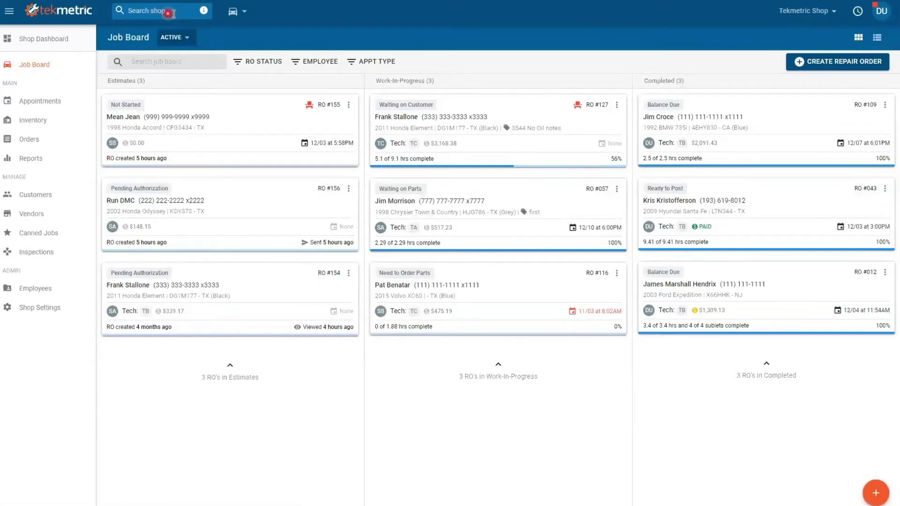
left_click(205, 19)
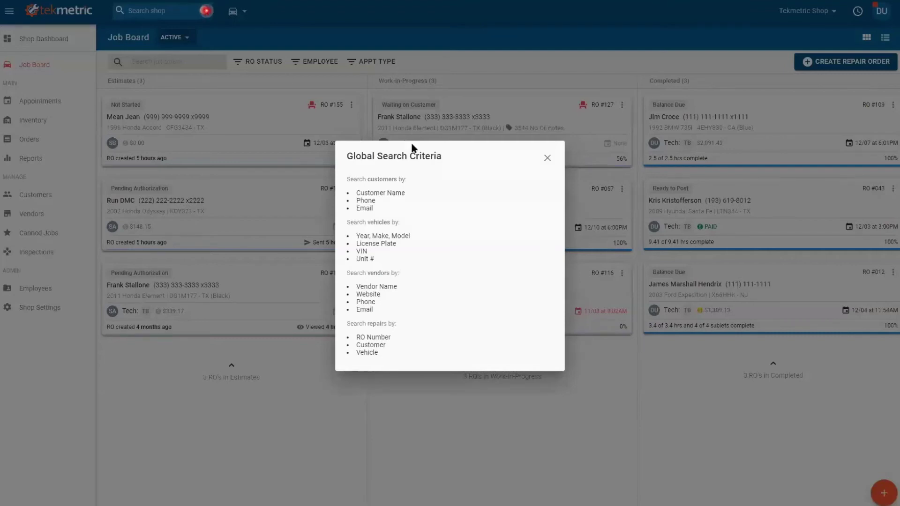
left_click(549, 160)
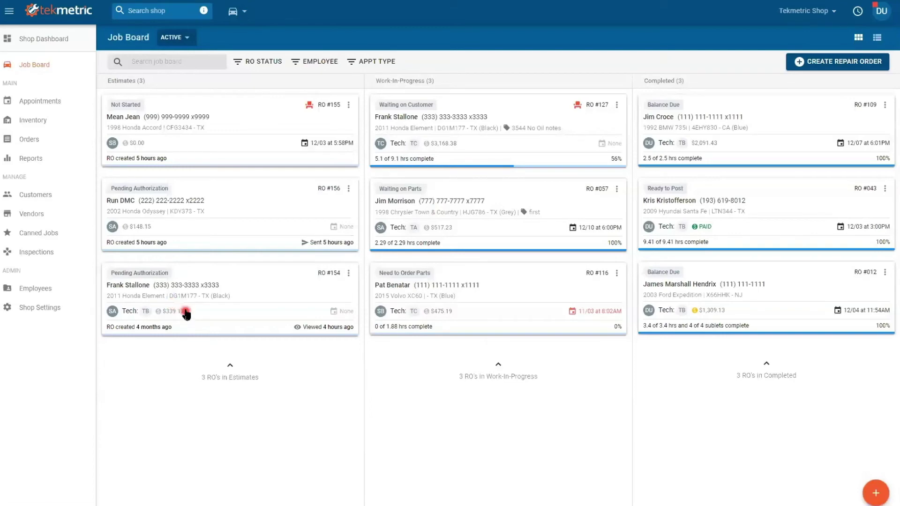
Paste the vehicle's plate into Search shop and open the 2011 Honda Element EX owner's page
left_click(170, 12)
right_click(170, 14)
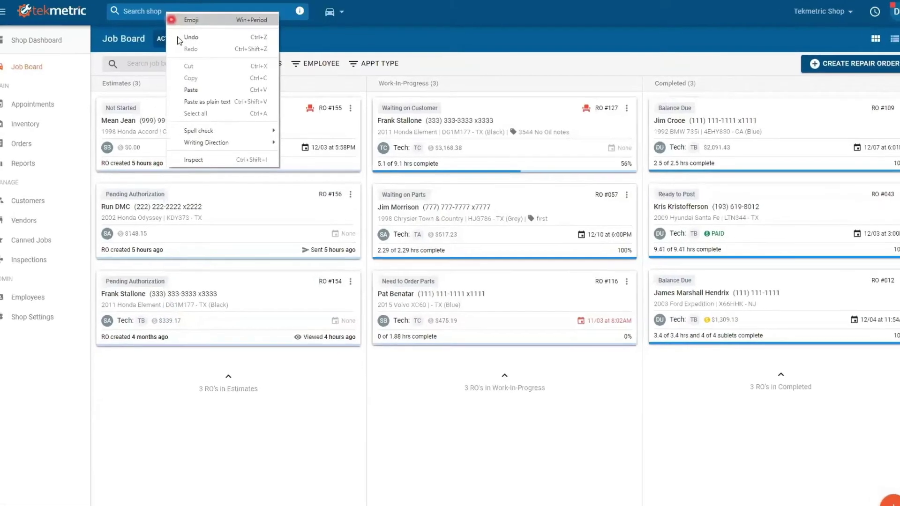
left_click(206, 87)
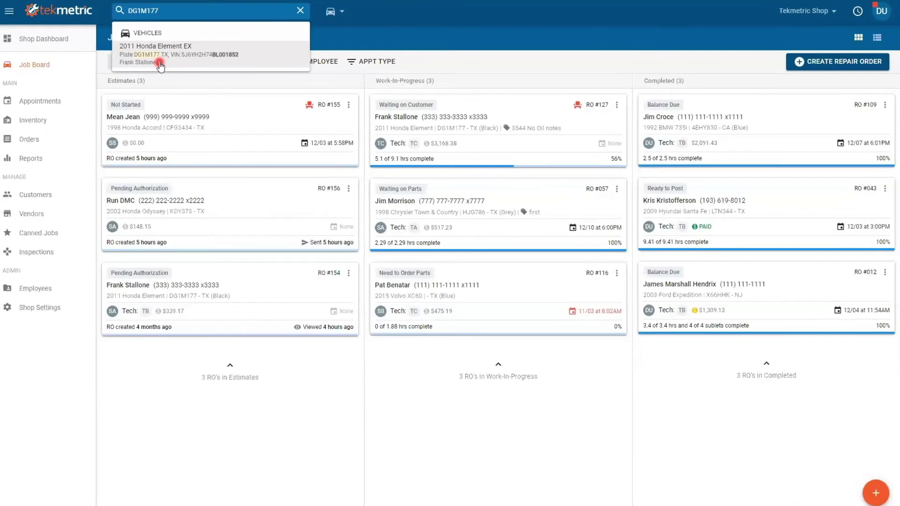
left_click(125, 84)
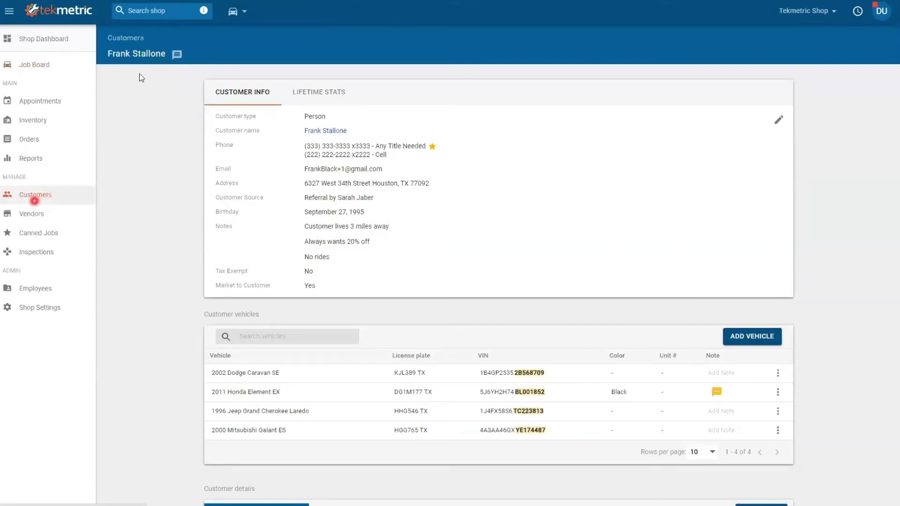
Scroll to the customer's repair orders and view the Saved for Later, A/R and Paid tabs
left_click(168, 23)
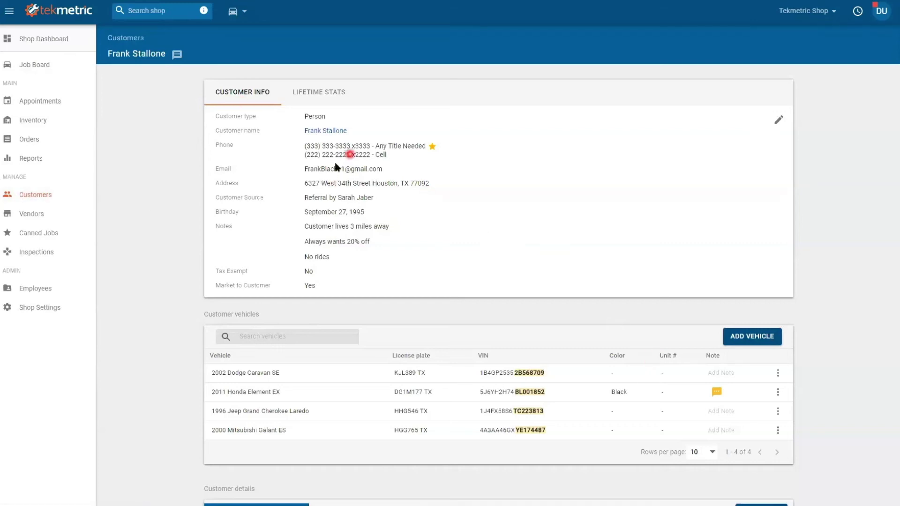
scroll(378, 278, "down", 3)
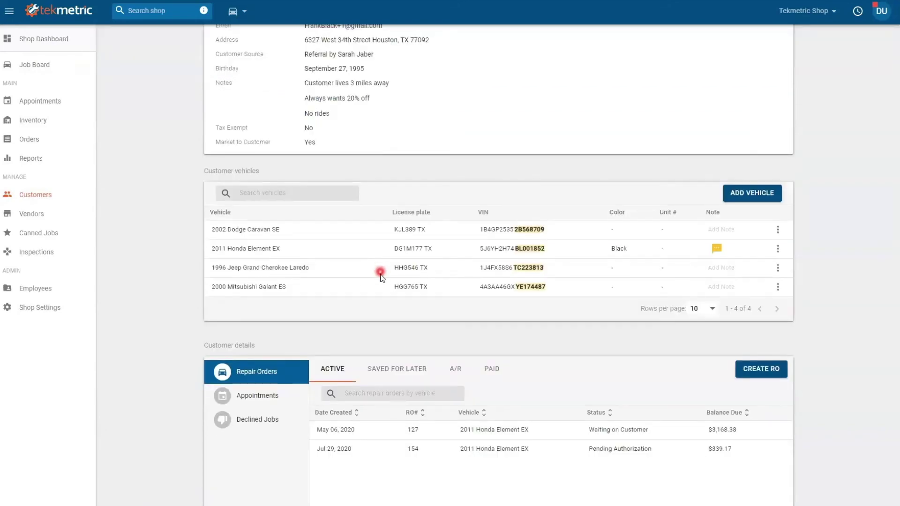
scroll(382, 284, "down", 3)
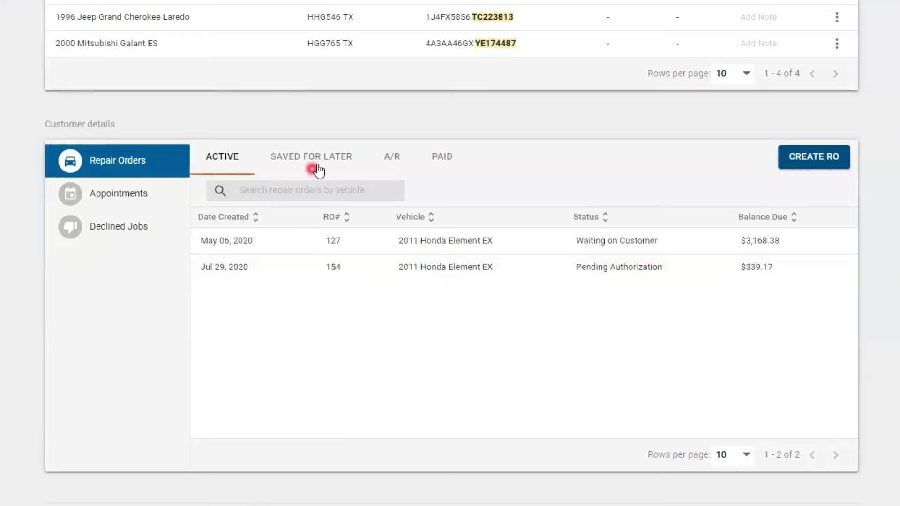
left_click(317, 168)
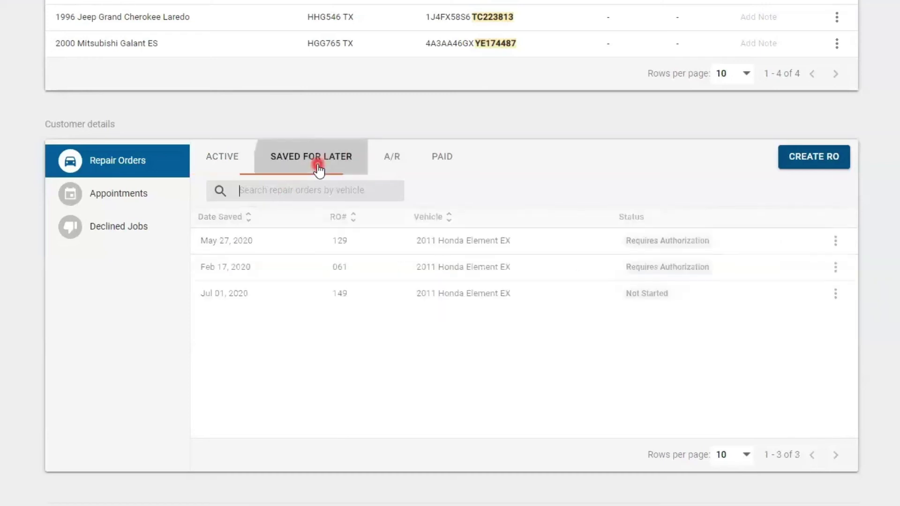
left_click(392, 169)
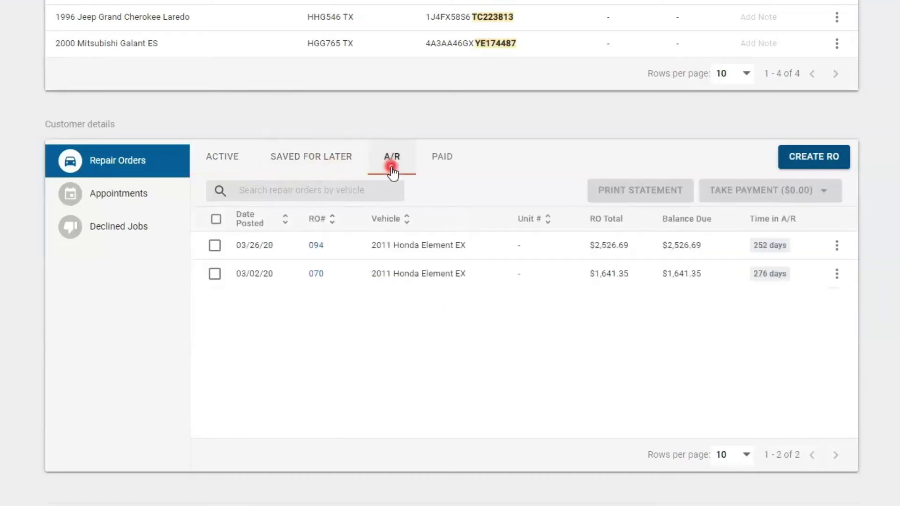
left_click(432, 167)
Select paid RO 148 from Jun 30, 2020 and navigate to it
left_click(382, 253)
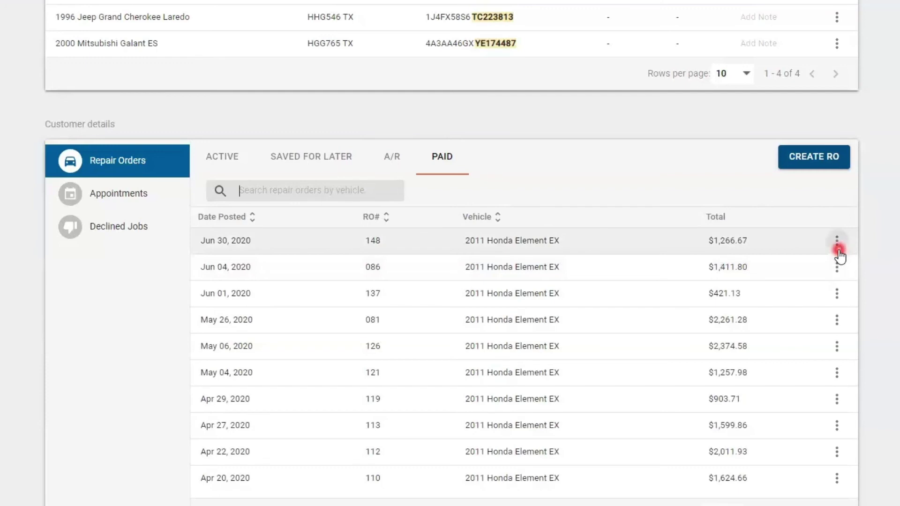
left_click(837, 249)
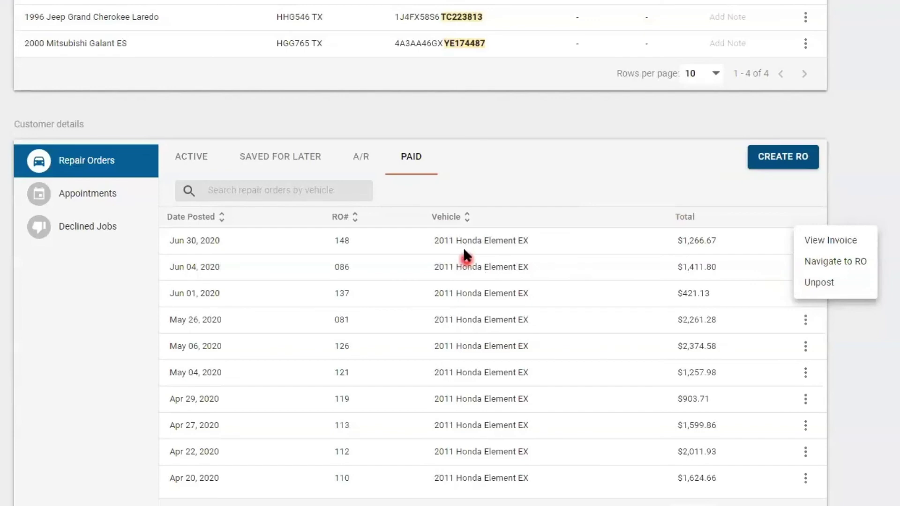
left_click(848, 264)
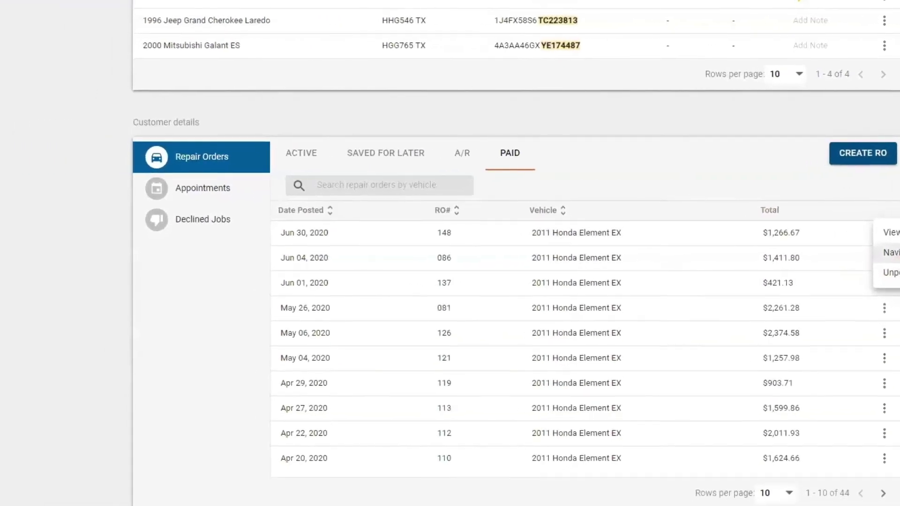
On paid RO #148, view Job History, then return to the Estimate with the $427.66 Starter Replacement
scroll(164, 369, "down", 2)
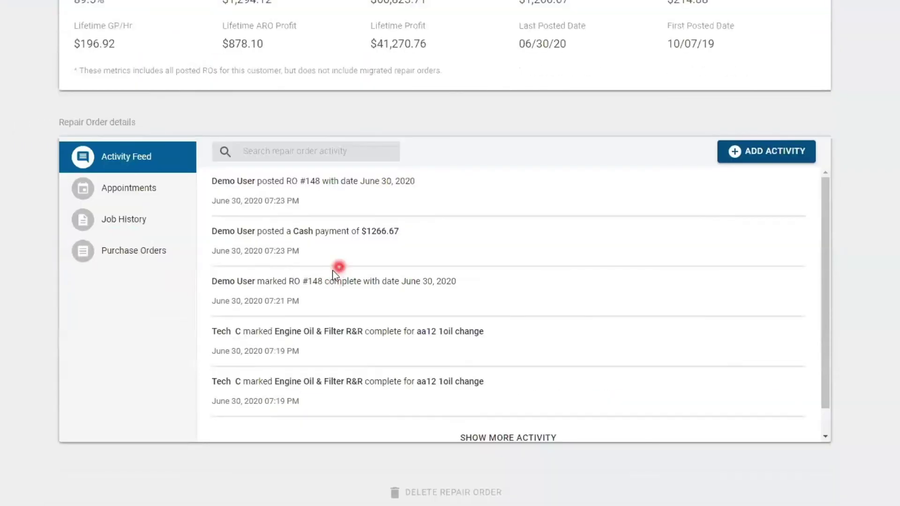
left_click(157, 224)
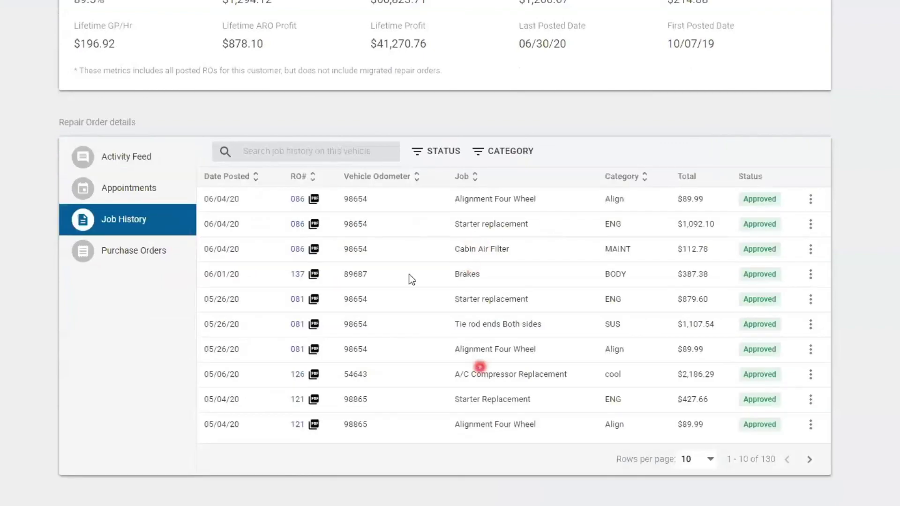
scroll(410, 277, "up", 2)
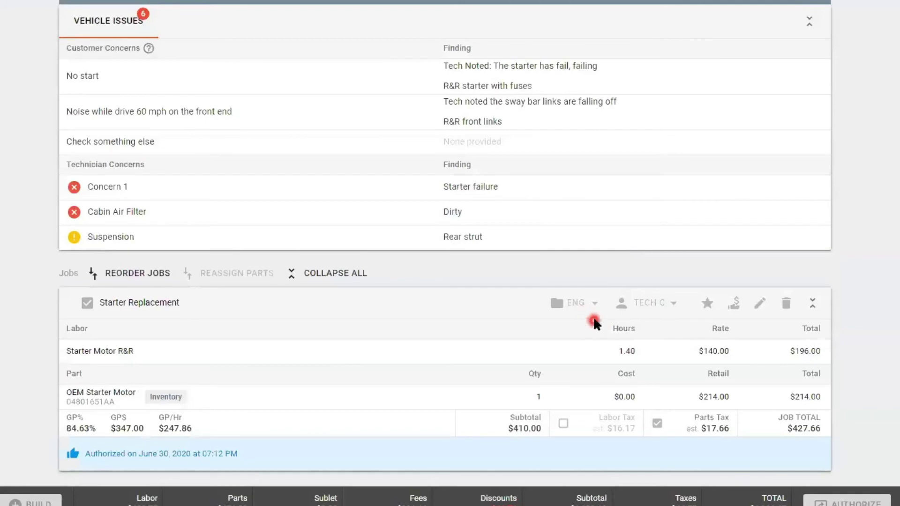
scroll(593, 328, "down", 4)
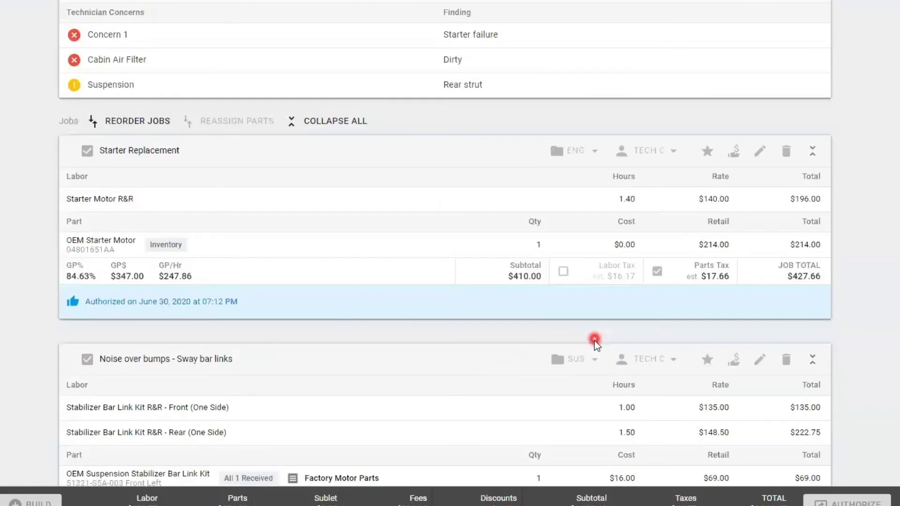
scroll(594, 342, "down", 1)
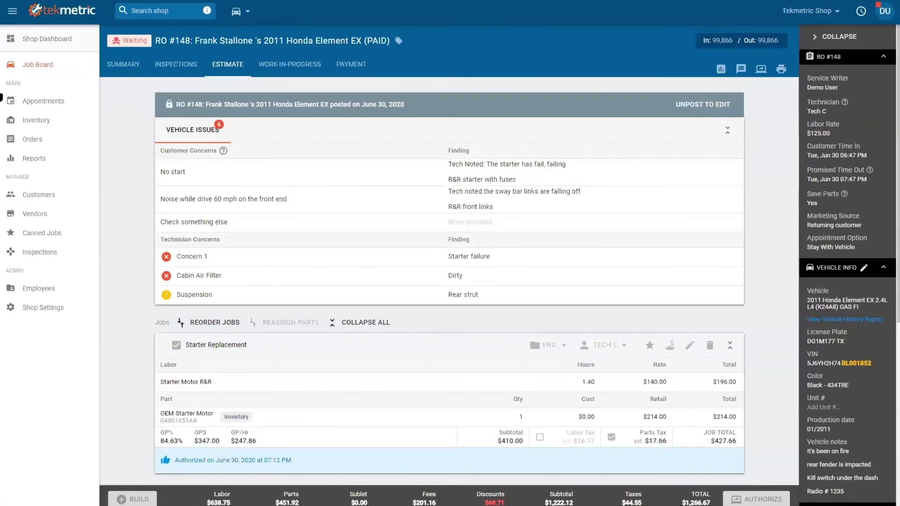